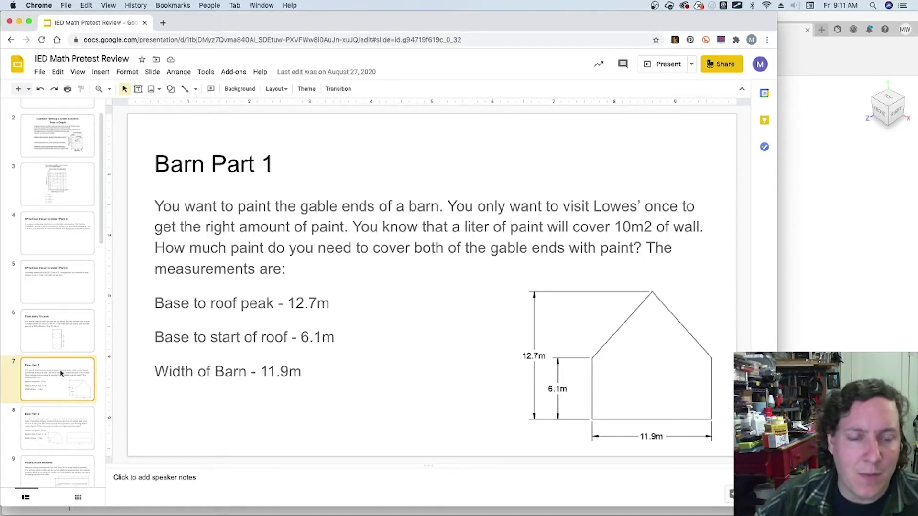
# Open the Barn Part 2 slide with the roof shingle problem, and switch to Fusion 360
pyautogui.click(44, 424)
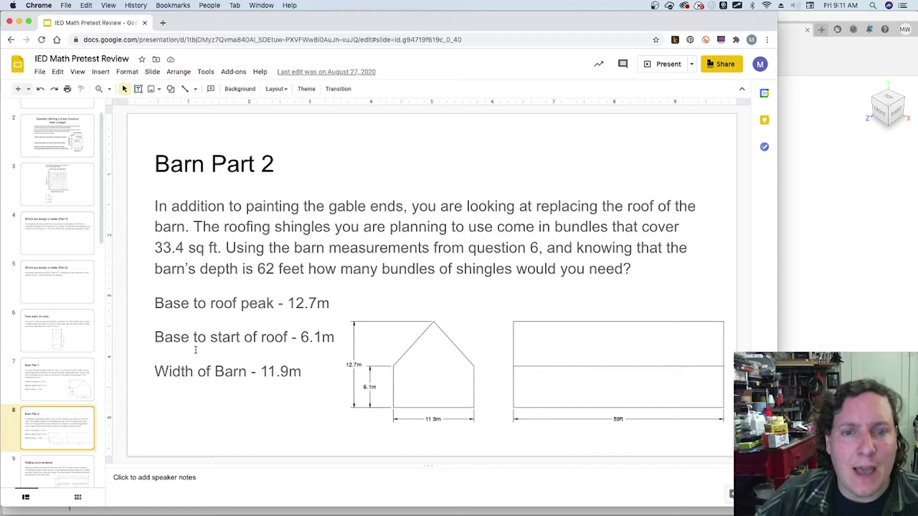
pyautogui.click(831, 275)
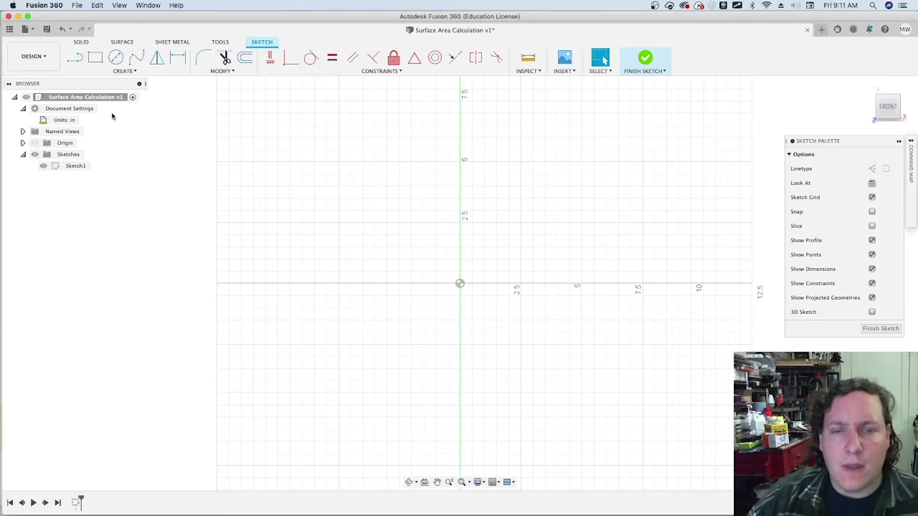
# Change the document's active units from inches to meters
pyautogui.moveTo(74, 123)
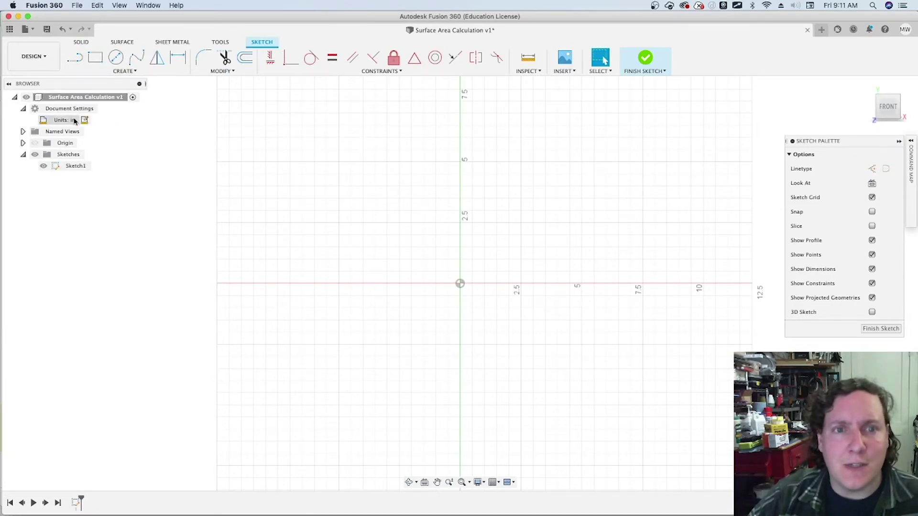
pyautogui.click(85, 120)
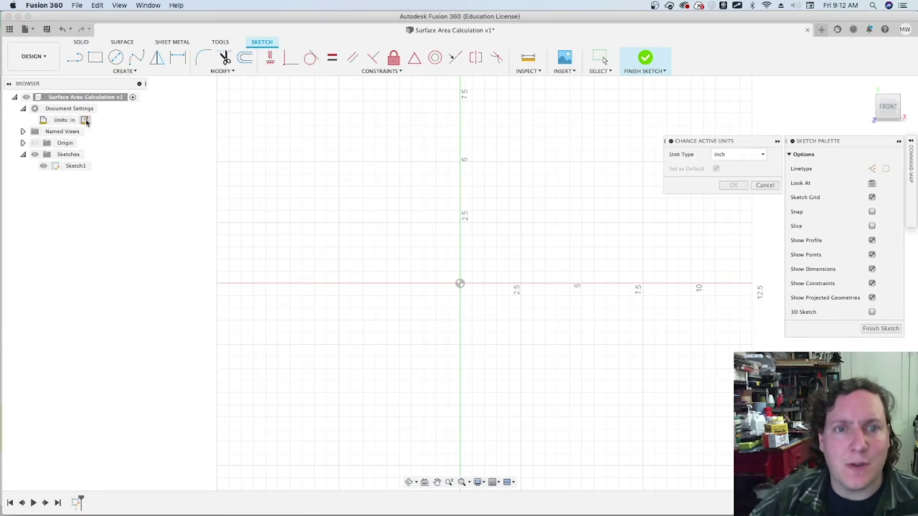
pyautogui.click(740, 156)
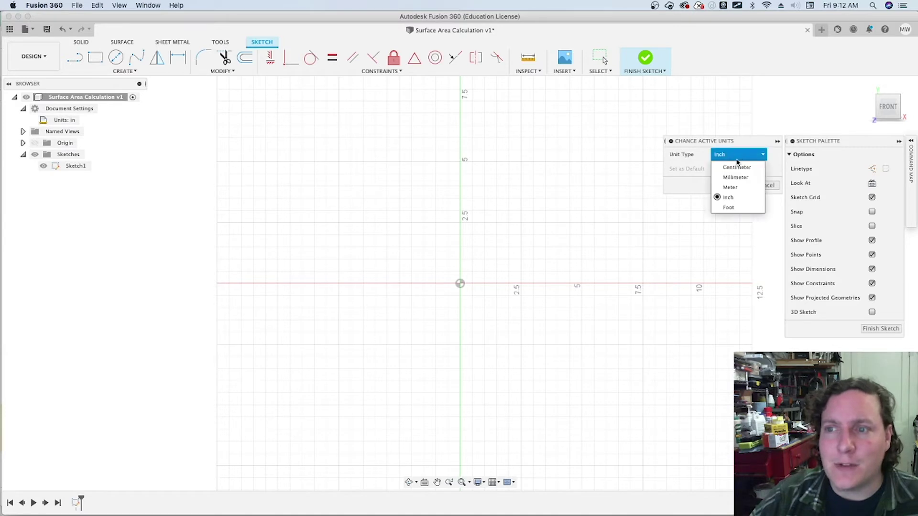
pyautogui.click(738, 186)
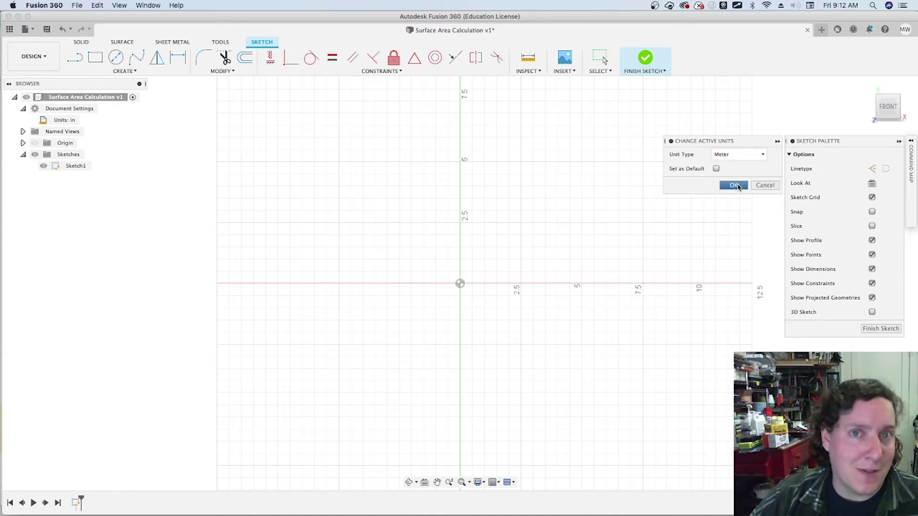
pyautogui.click(738, 186)
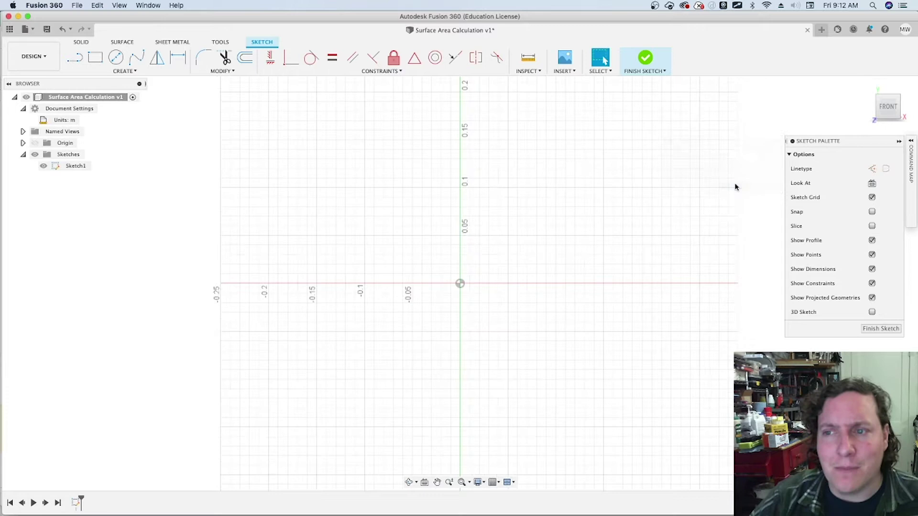
# Sketch a two-point rectangle from the origin, 11.9 m wide and 6.1 m high, for the barn's wall
pyautogui.moveTo(892, 117)
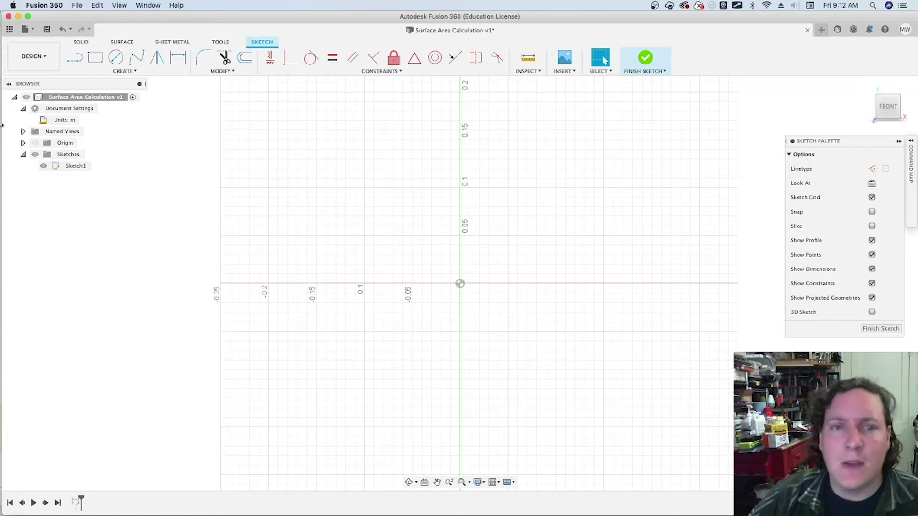
pyautogui.click(95, 58)
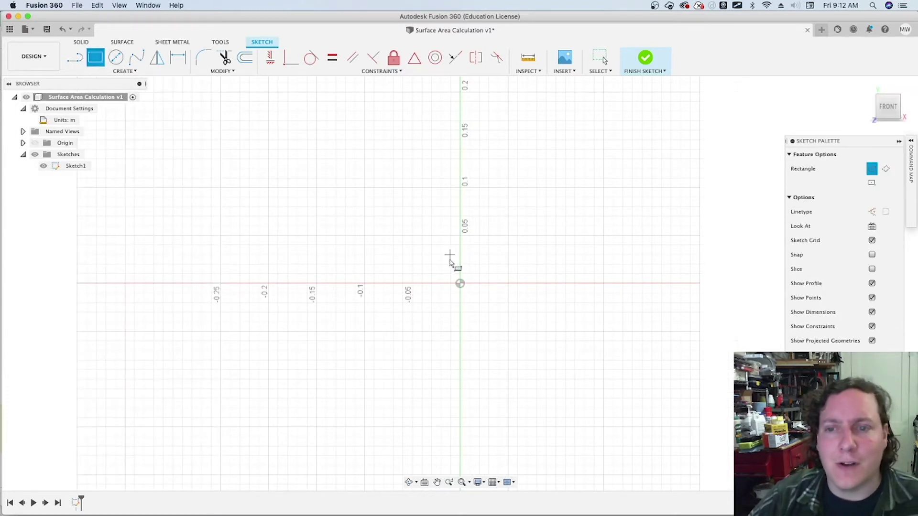
pyautogui.click(460, 283)
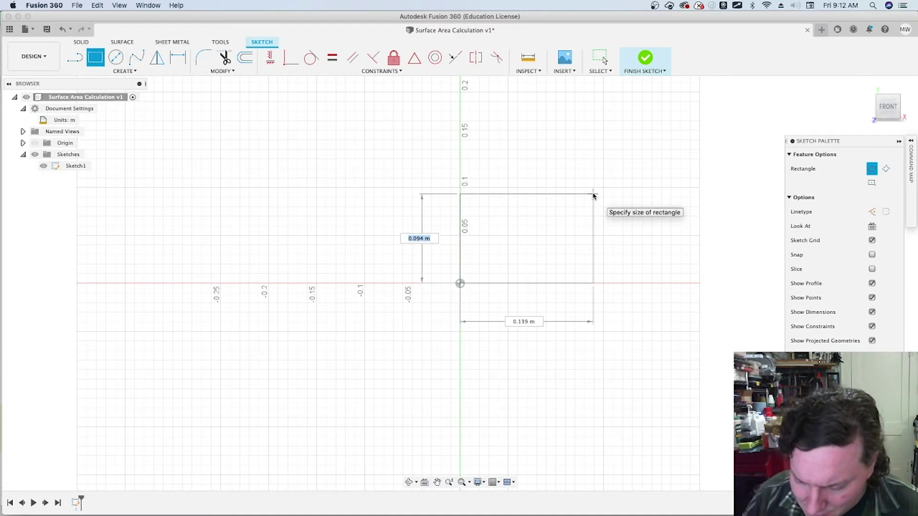
pyautogui.write('11.9')
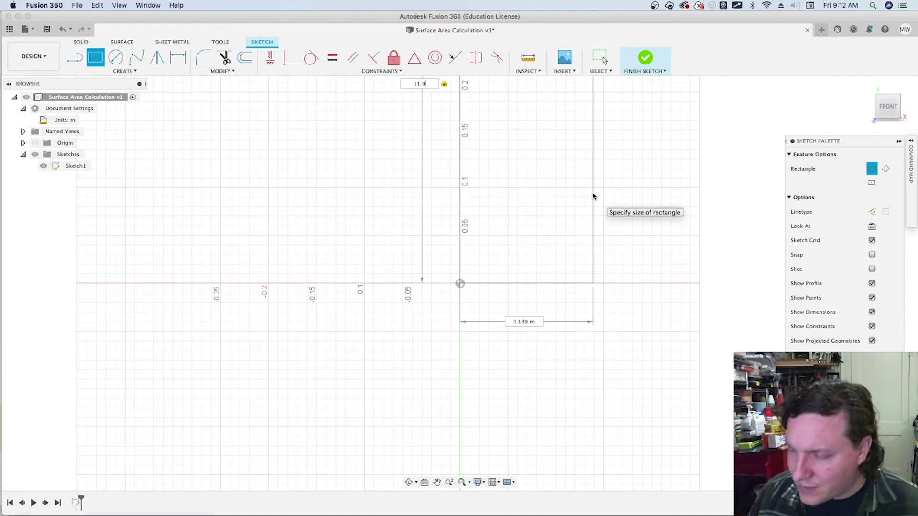
pyautogui.press('Tab')
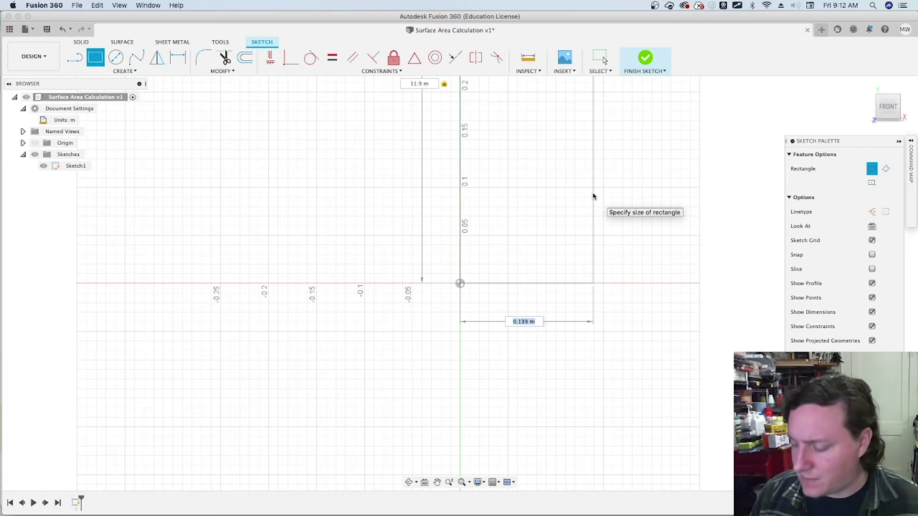
pyautogui.write('11.9')
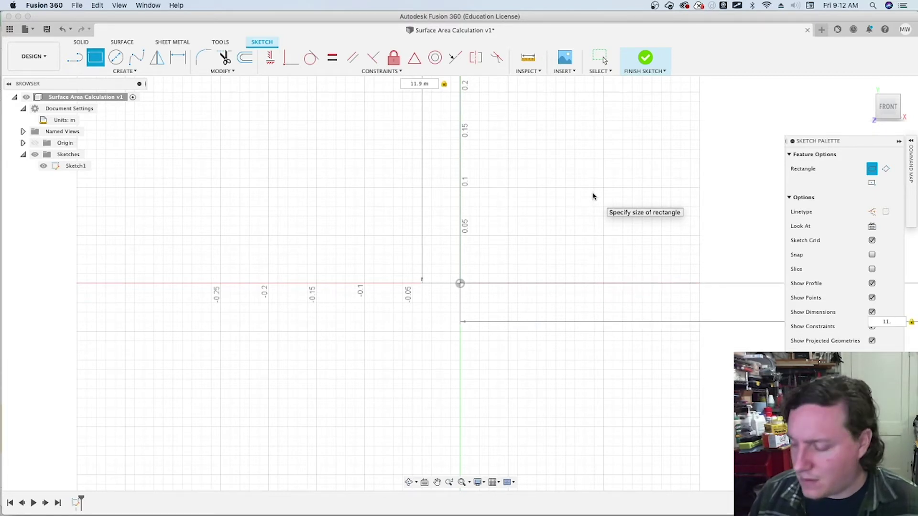
pyautogui.press('Tab')
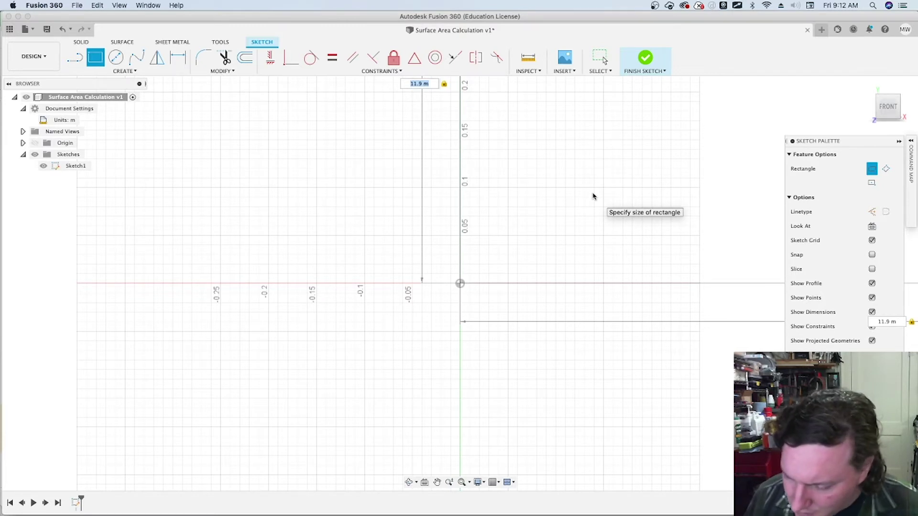
pyautogui.click(593, 196)
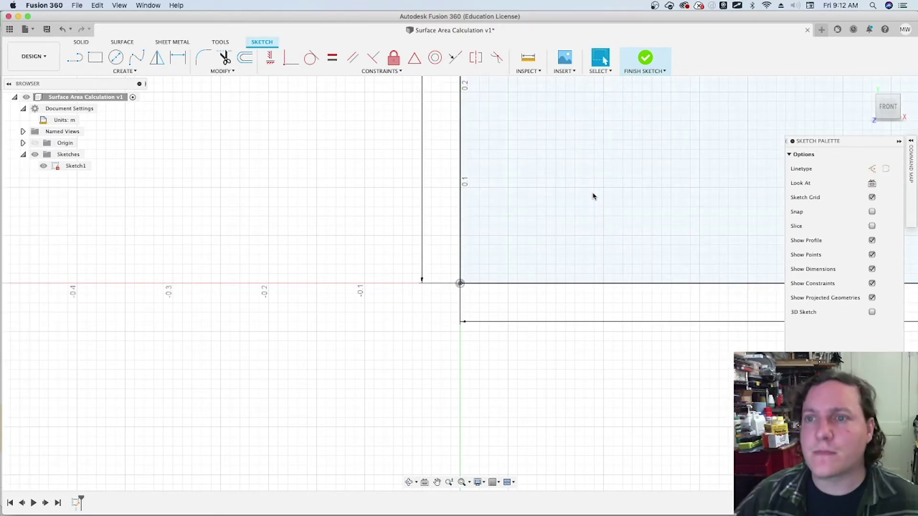
# Draw two roof lines from the rectangle's upper corners to a central peak, the right slope about 8.1 m long
pyautogui.moveTo(887, 113)
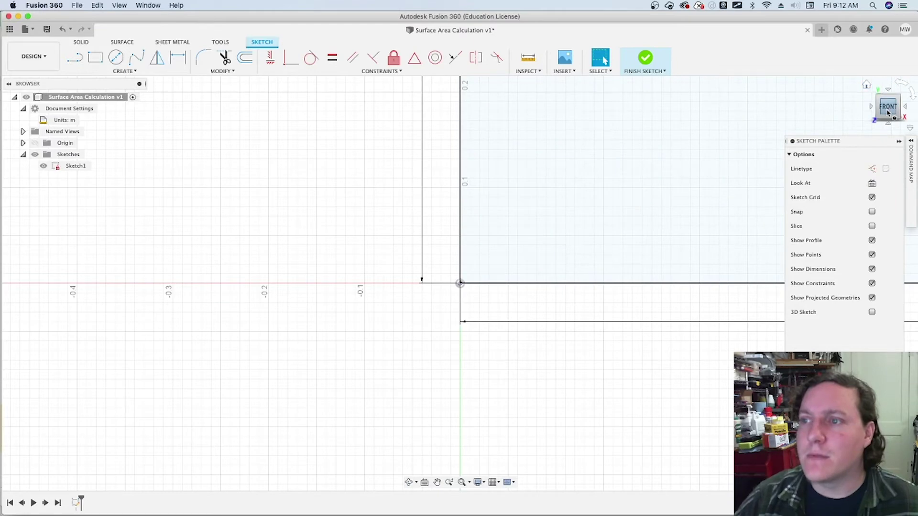
pyautogui.click(866, 85)
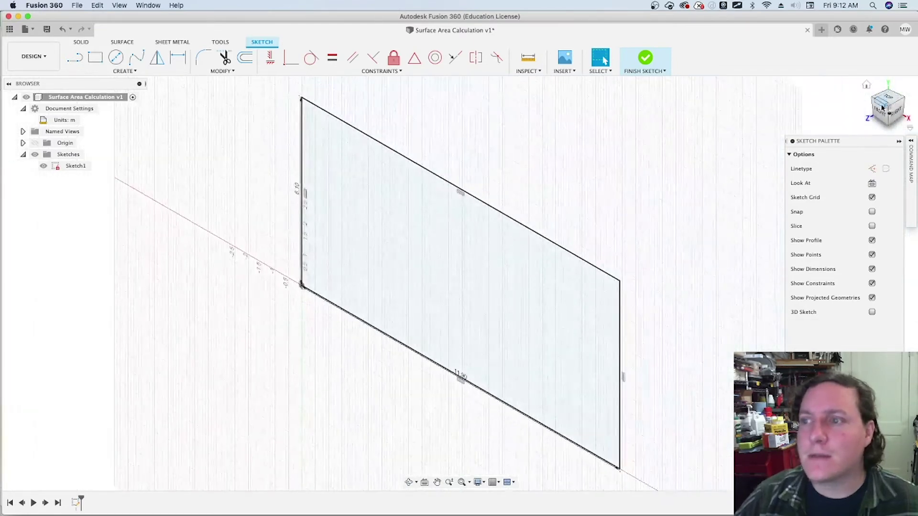
pyautogui.click(881, 108)
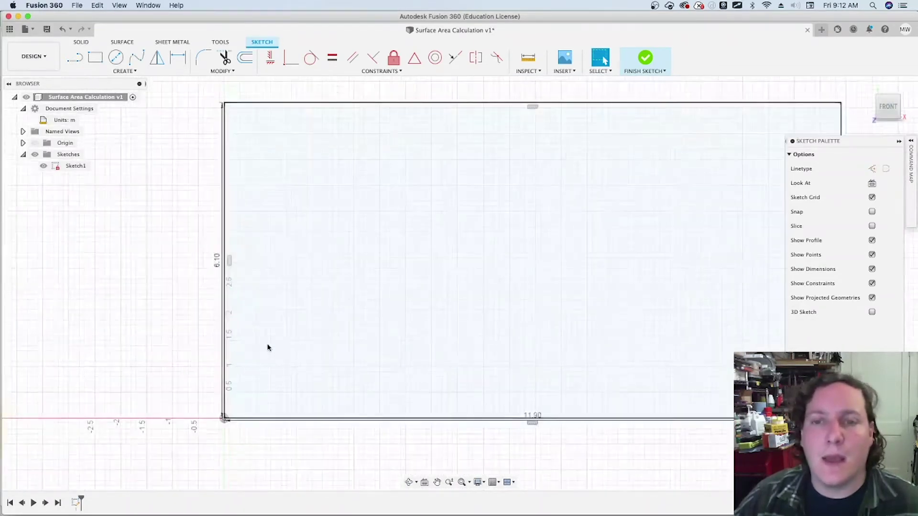
pyautogui.scroll(-5, 268, 347)
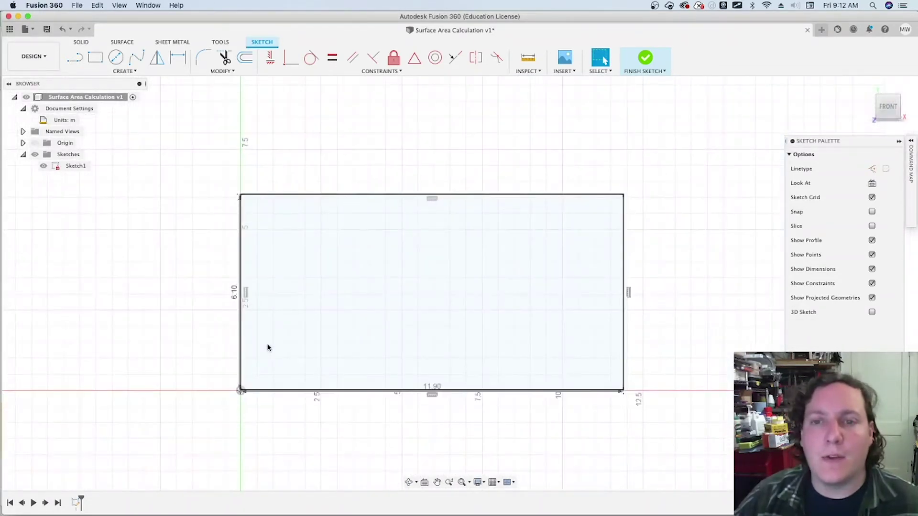
pyautogui.click(77, 60)
pyautogui.click(251, 260)
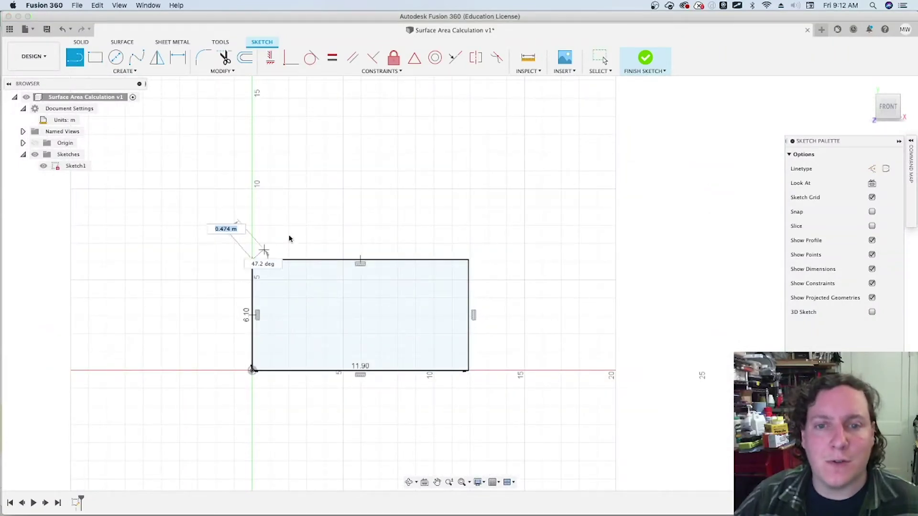
pyautogui.click(354, 166)
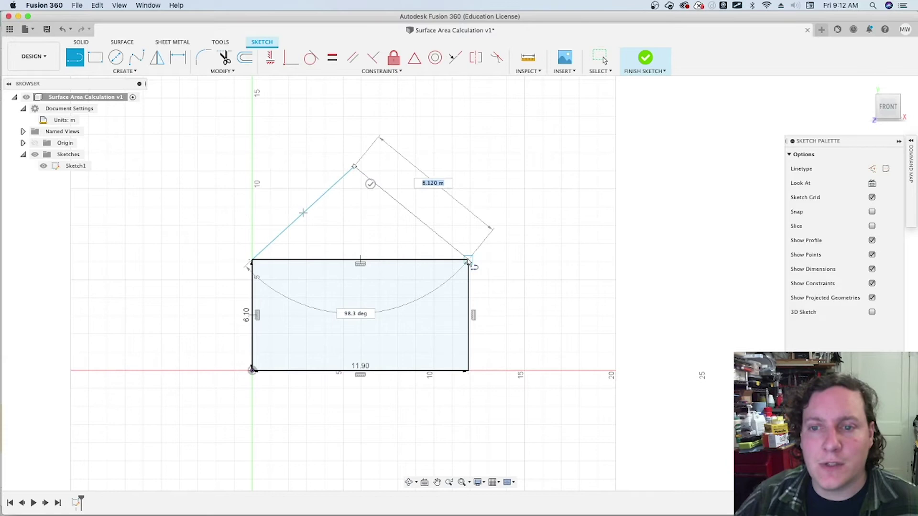
pyautogui.click(467, 261)
# Apply an Equal constraint to the two sloped roof lines
pyautogui.click(332, 58)
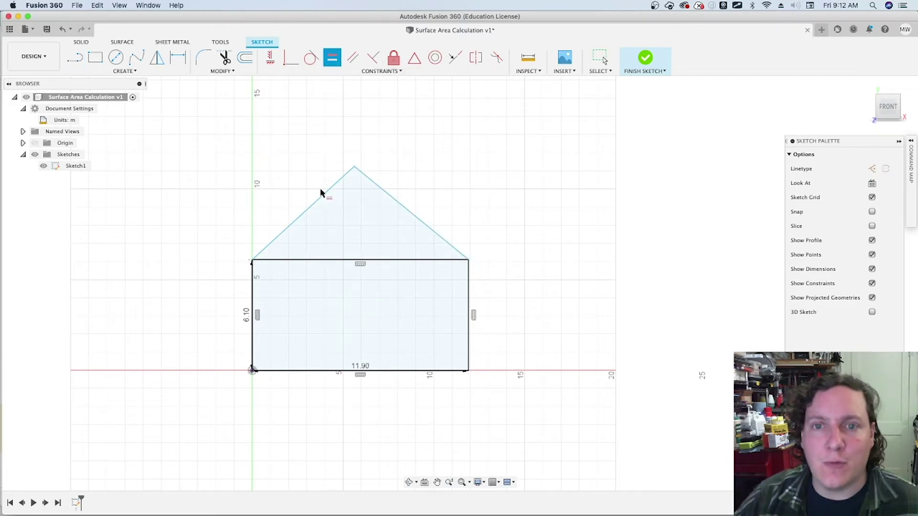
pyautogui.click(321, 194)
pyautogui.click(399, 202)
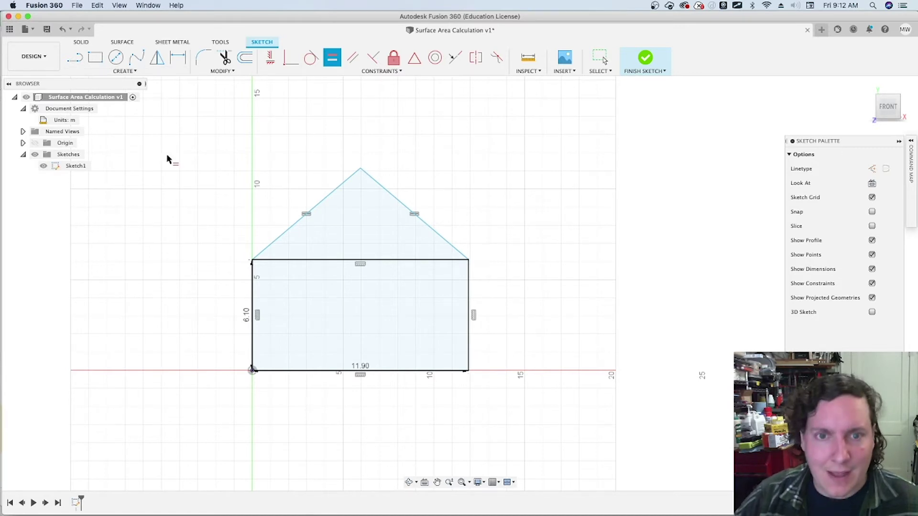
# Dimension the height from the base line to the roof peak at 12.7 m and finish the sketch
pyautogui.press('d')
pyautogui.click(360, 168)
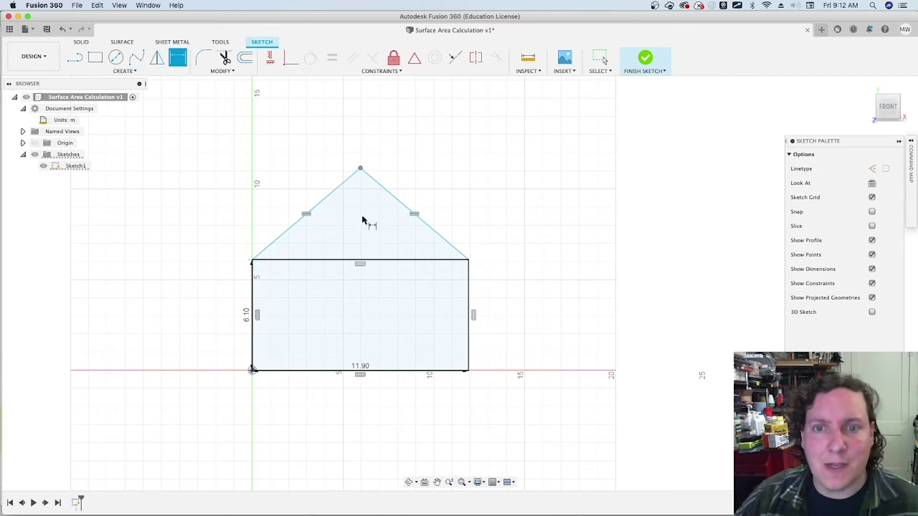
pyautogui.click(367, 371)
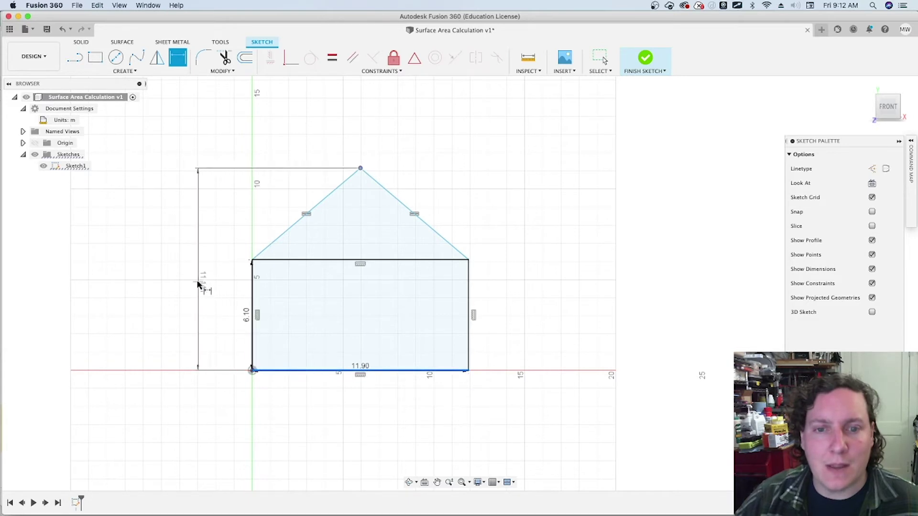
pyautogui.click(198, 285)
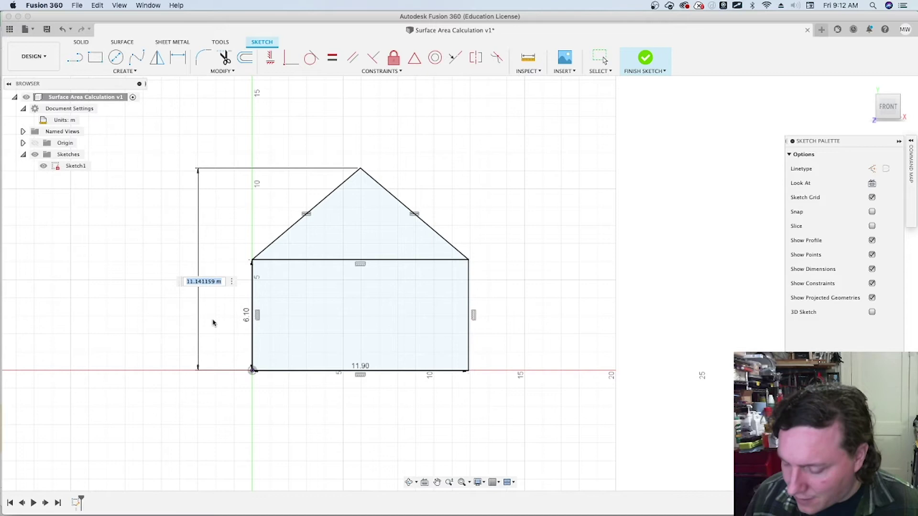
pyautogui.write('12')
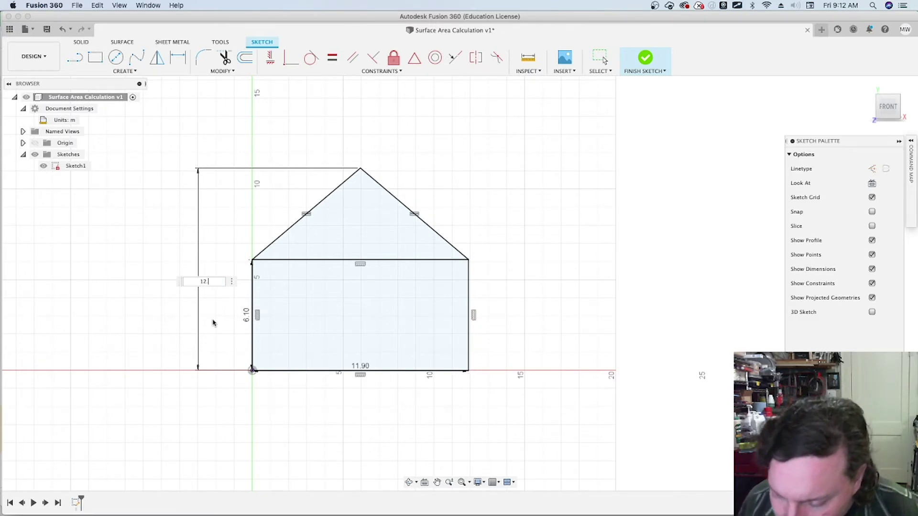
pyautogui.write('.7')
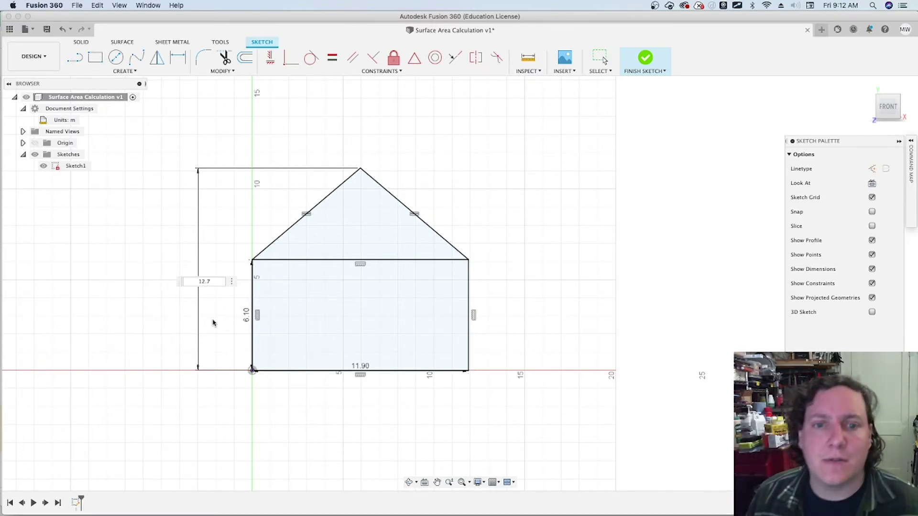
pyautogui.press('Return')
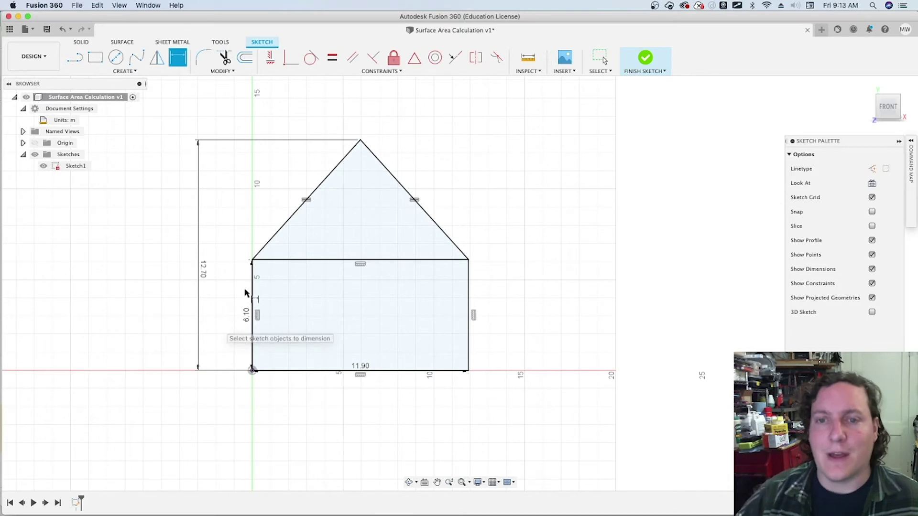
pyautogui.click(644, 59)
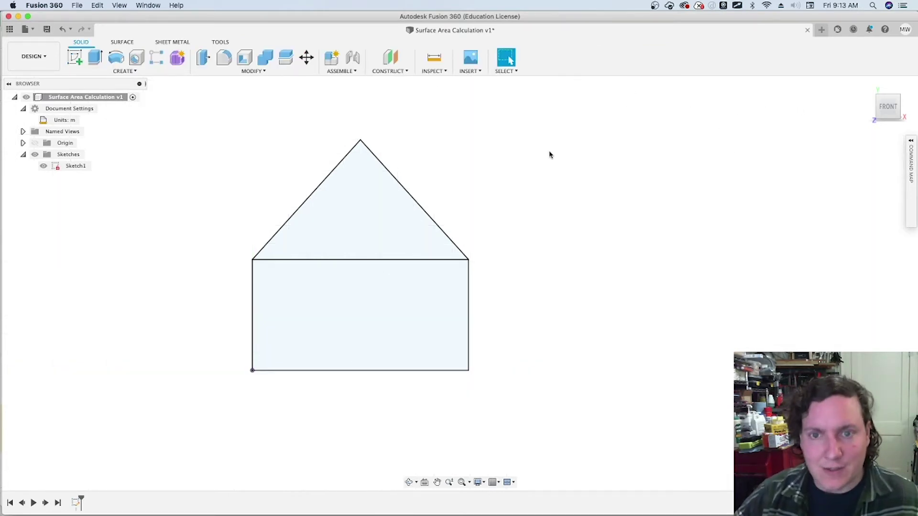
# Extrude both the triangular roof and rectangular wall profiles 62 ft to one side as a new body
pyautogui.click(882, 103)
pyautogui.click(866, 85)
pyautogui.press('e')
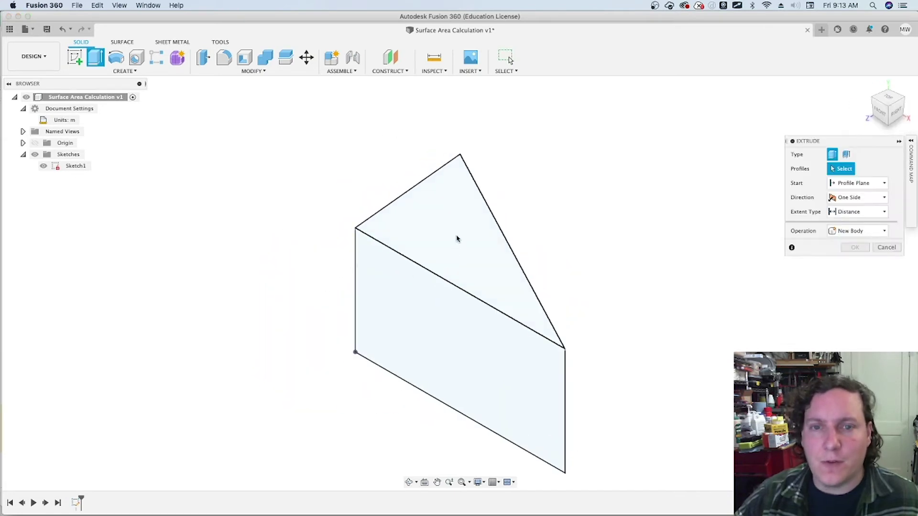
pyautogui.click(450, 260)
pyautogui.click(435, 306)
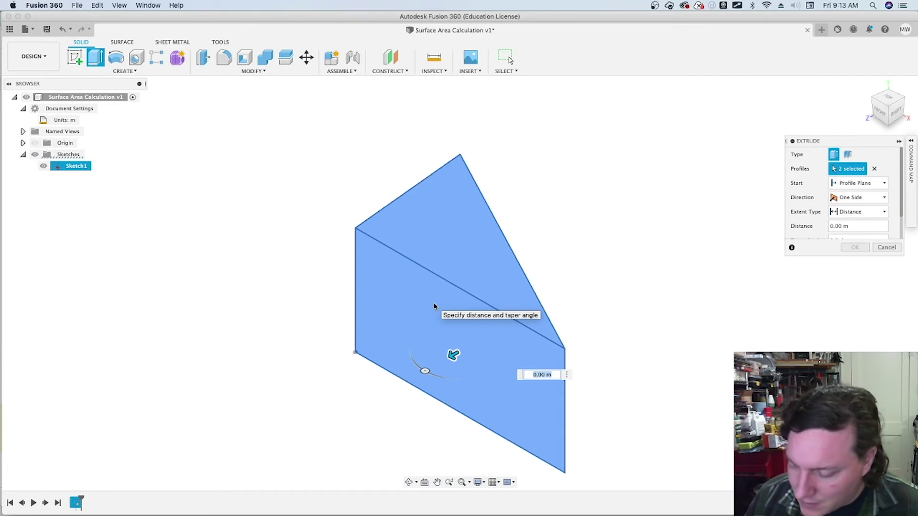
pyautogui.write('62')
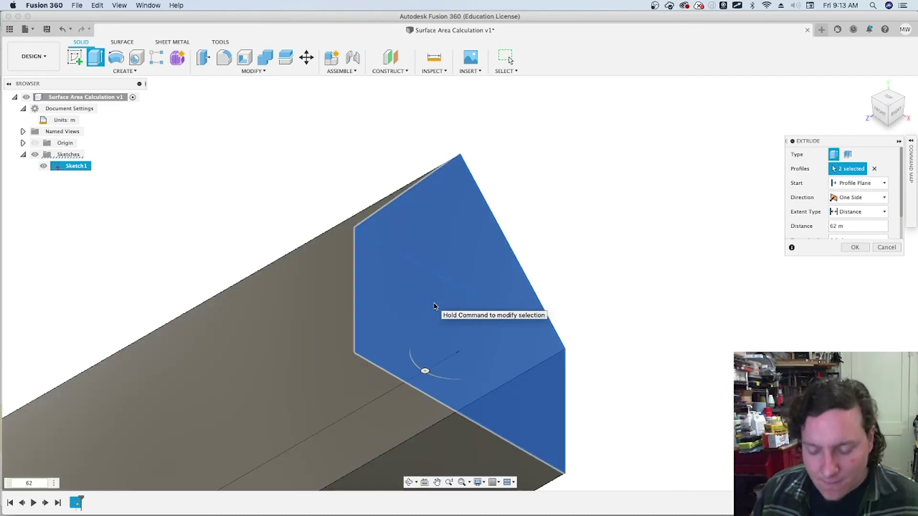
pyautogui.write('ft')
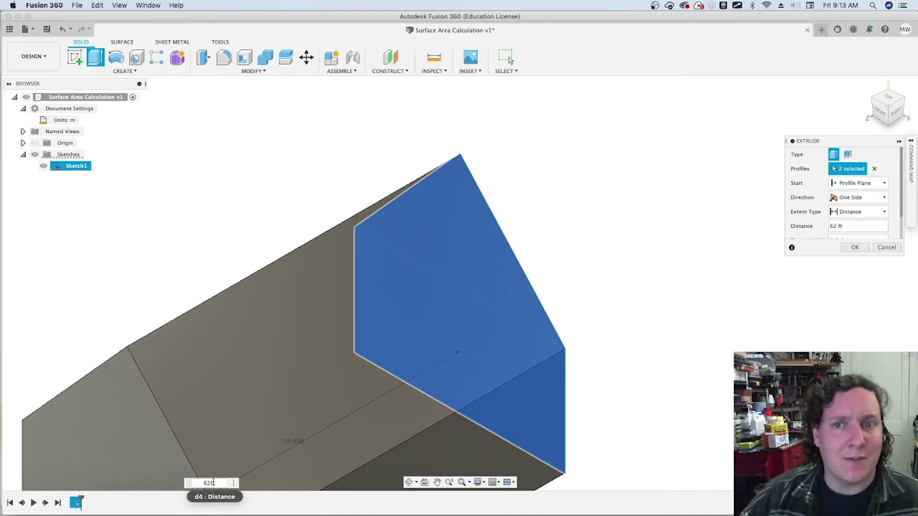
pyautogui.press('Return')
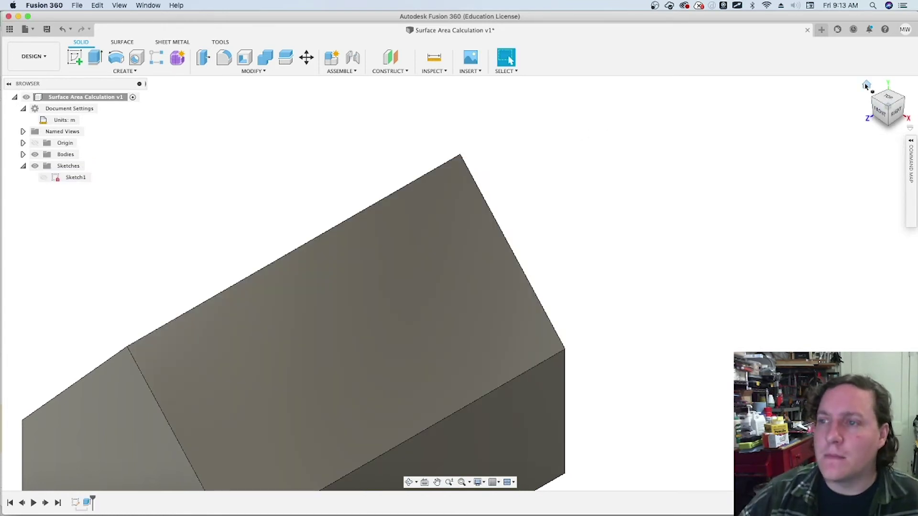
# Measure the surface area of the barn's front gable wall and of its right-hand roof slope
pyautogui.click(866, 86)
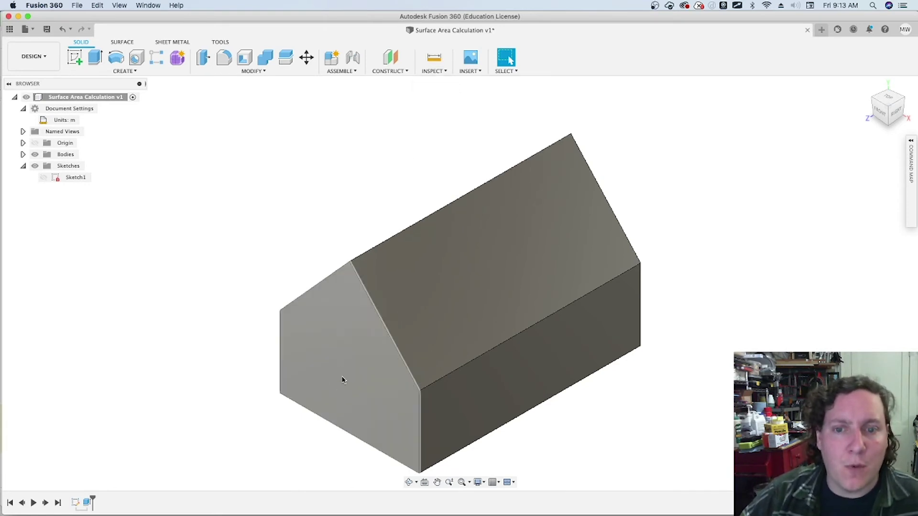
pyautogui.click(341, 371)
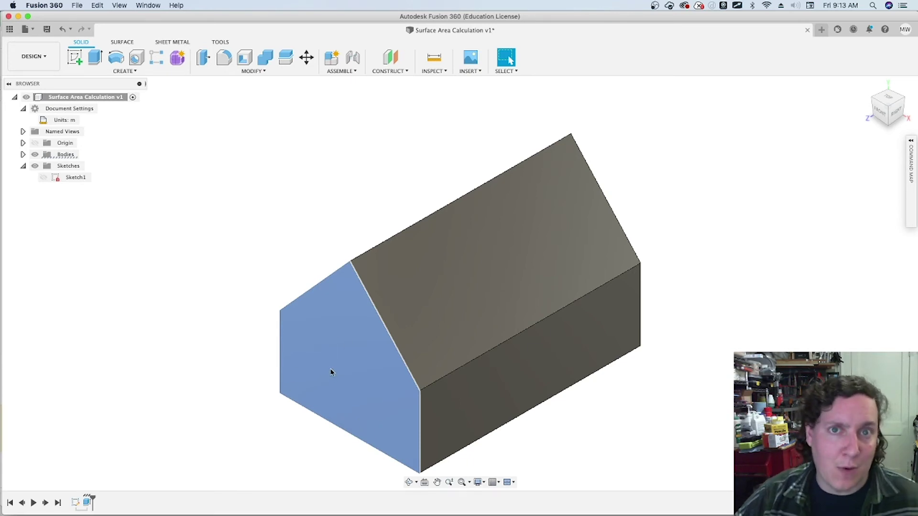
pyautogui.click(434, 63)
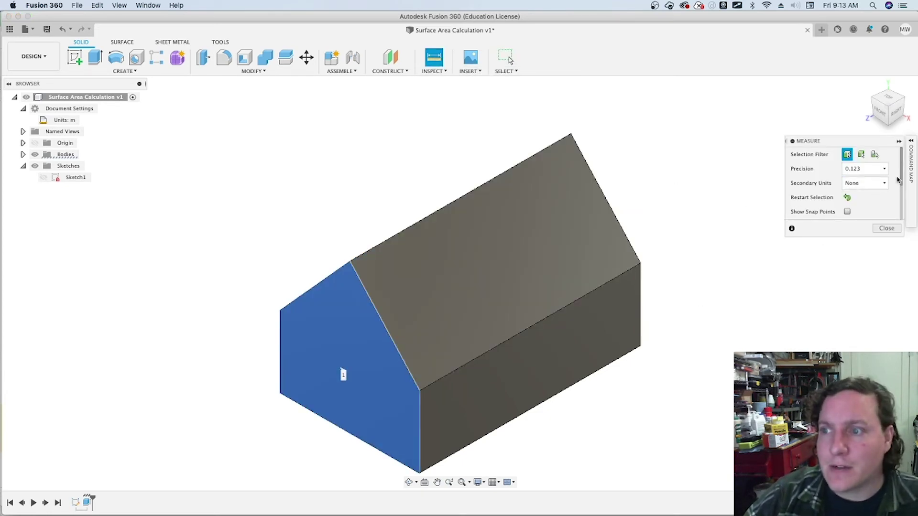
pyautogui.moveTo(901, 179); pyautogui.dragTo(898, 219)
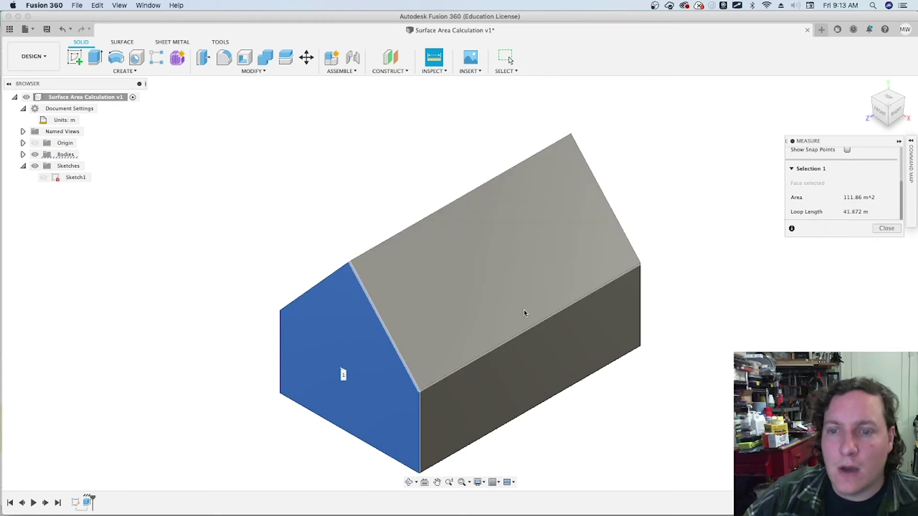
pyautogui.click(523, 269)
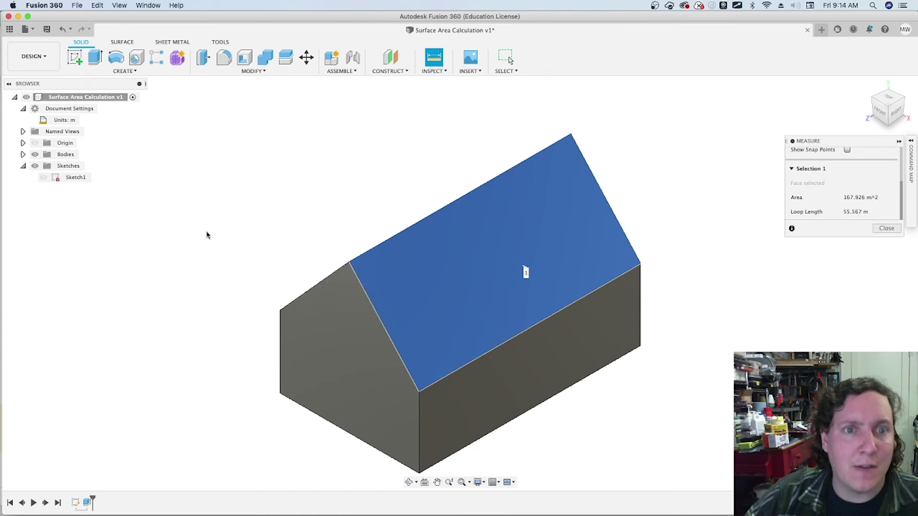
# Change the document's active units to Foot
pyautogui.click(84, 120)
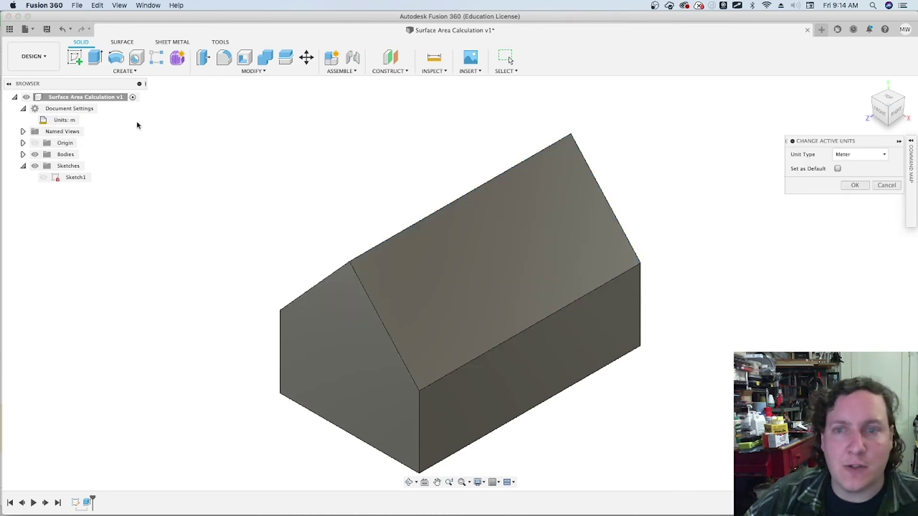
pyautogui.click(851, 155)
pyautogui.click(849, 197)
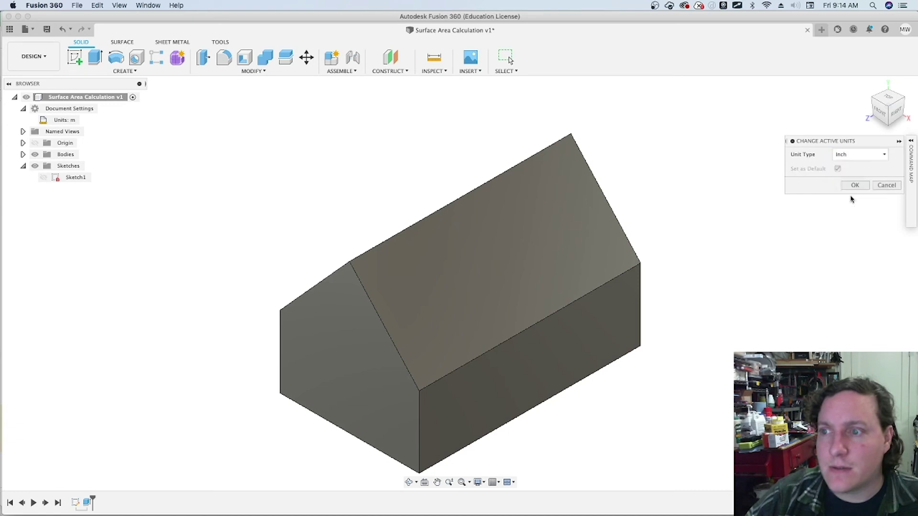
pyautogui.click(852, 155)
pyautogui.click(849, 208)
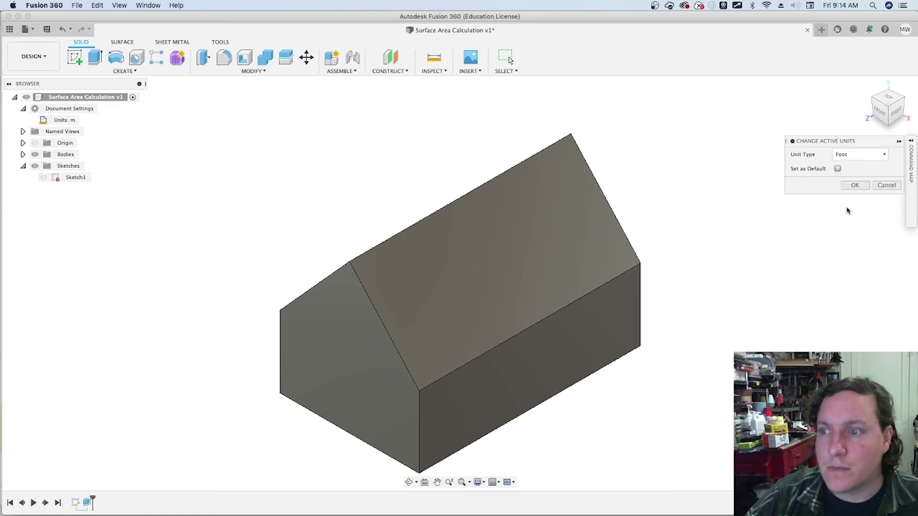
pyautogui.click(862, 185)
# Measure the right-hand roof slope's area again in square feet
pyautogui.click(434, 57)
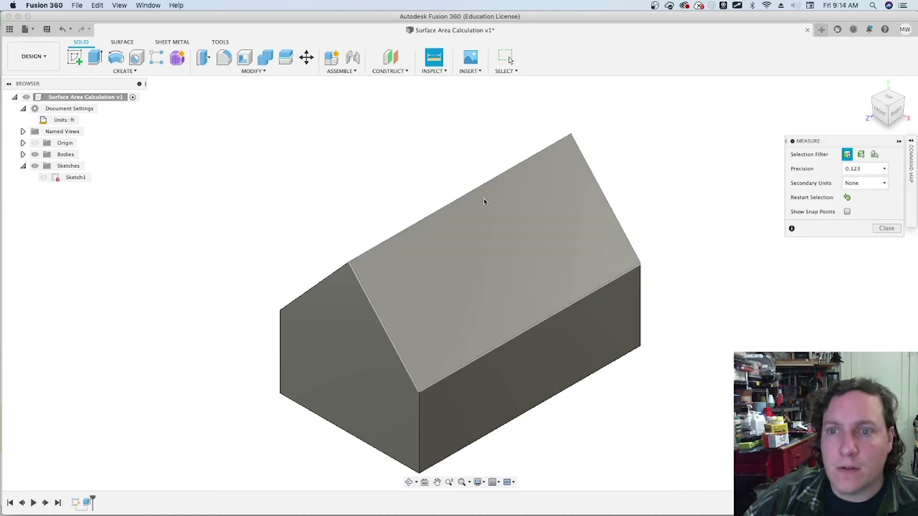
pyautogui.click(496, 222)
pyautogui.scroll(-3, 793, 203)
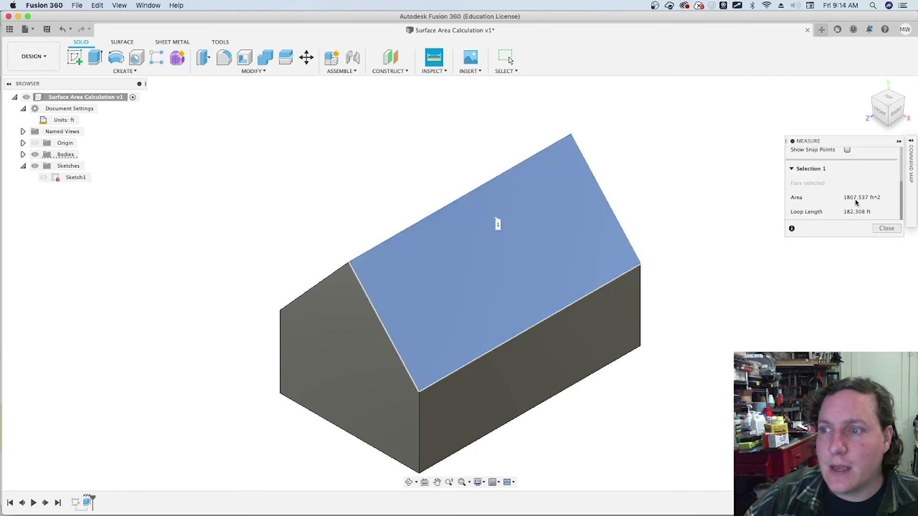